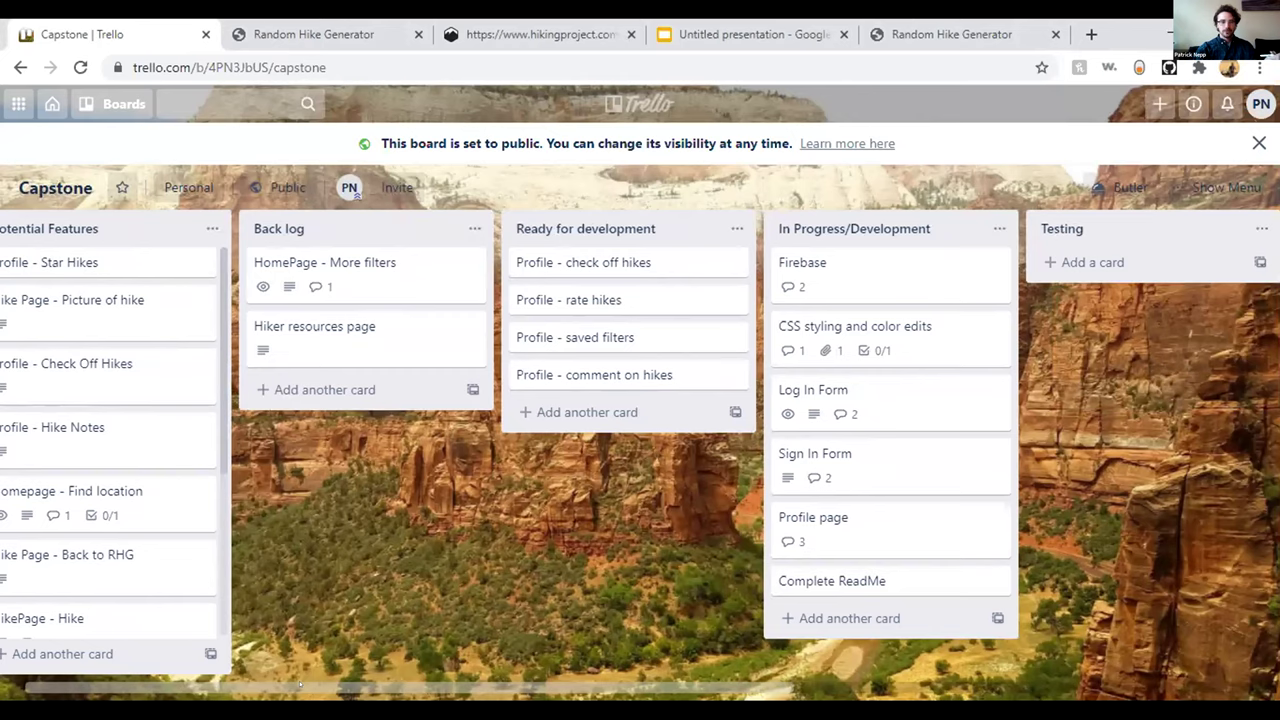
# - Look through the Capstone board's lists up to Completed and read the Jumbotron card in the Fix Me! list
pyautogui.moveTo(300, 685); pyautogui.dragTo(386, 686)
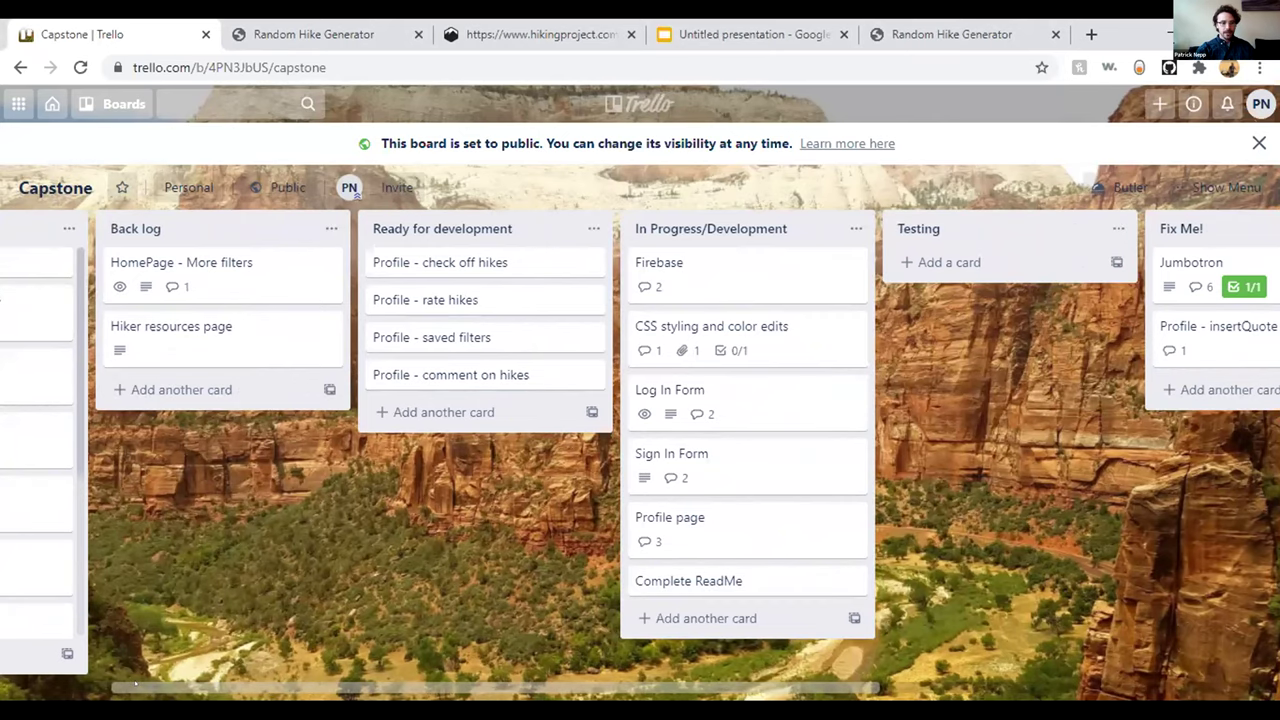
pyautogui.moveTo(135, 684); pyautogui.dragTo(338, 684)
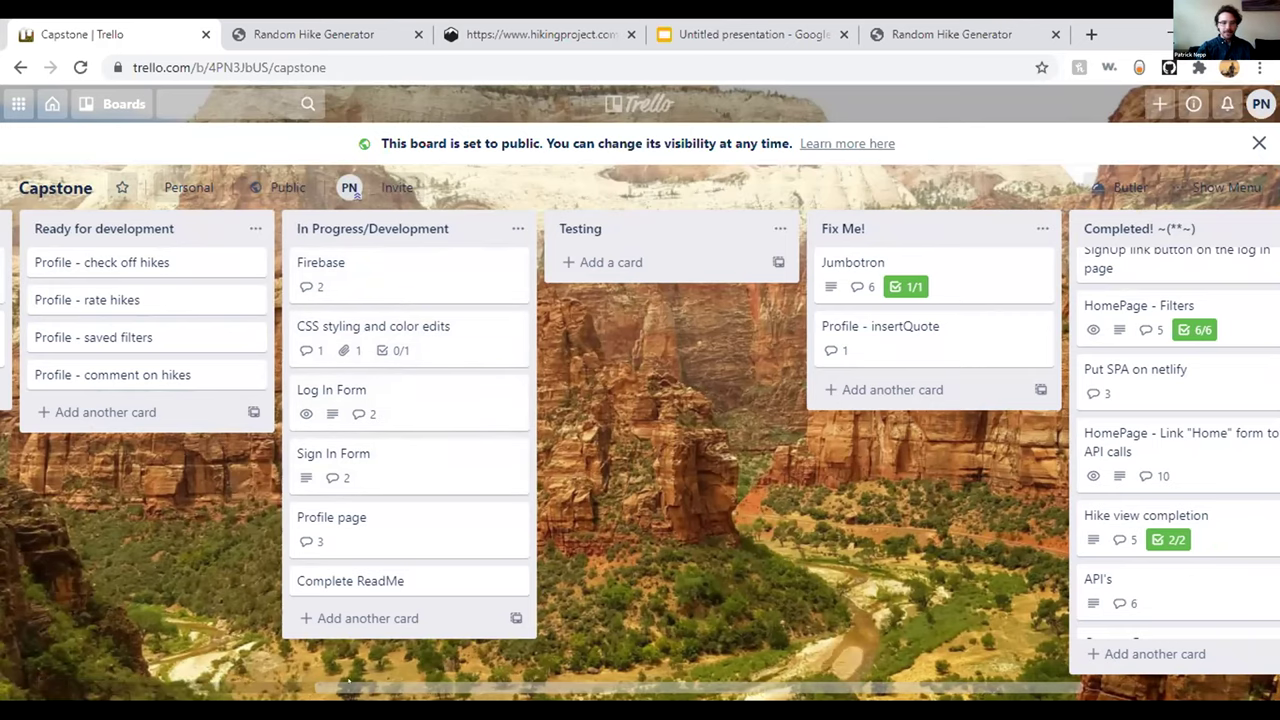
pyautogui.moveTo(345, 683); pyautogui.dragTo(390, 683)
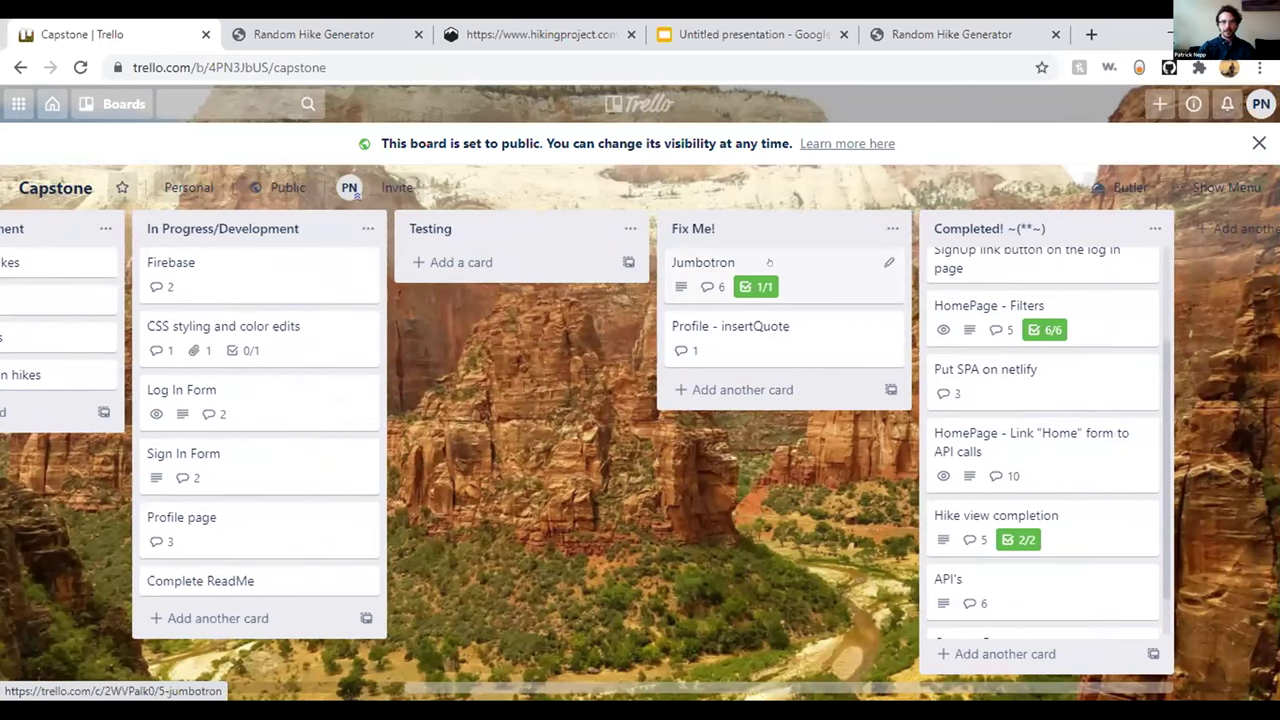
pyautogui.click(769, 262)
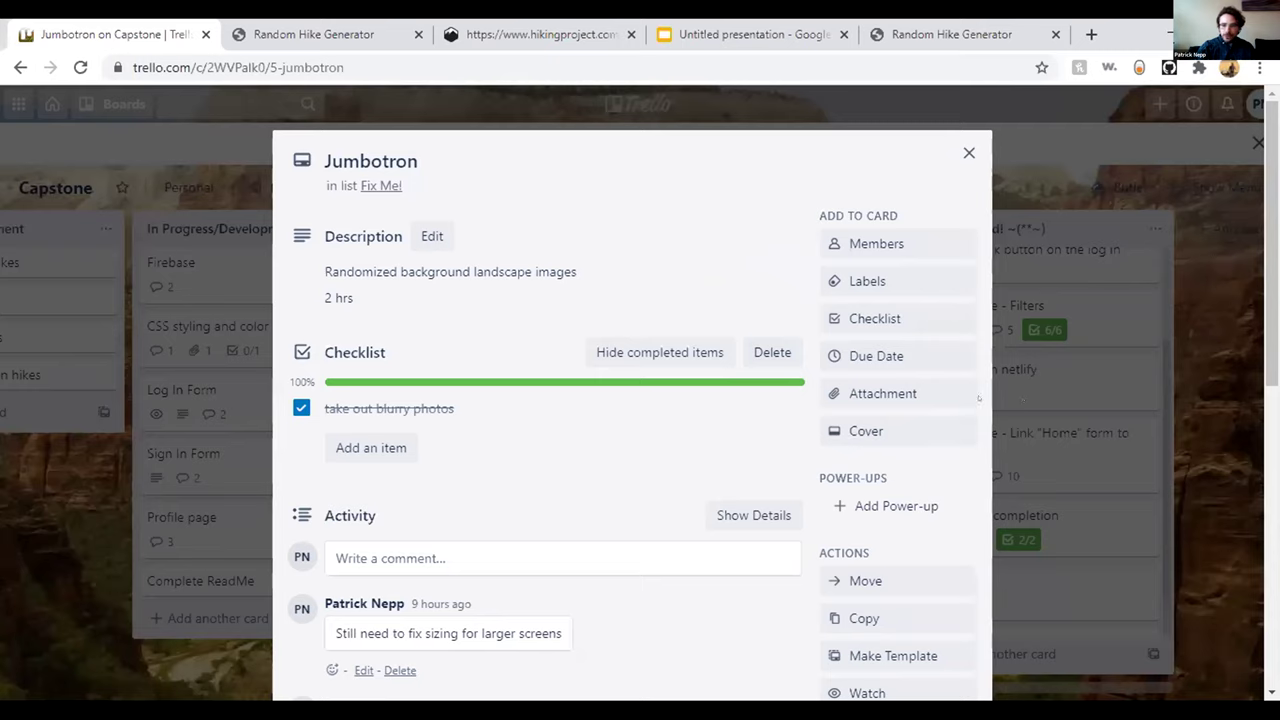
pyautogui.moveTo(543, 490); pyautogui.dragTo(455, 549)
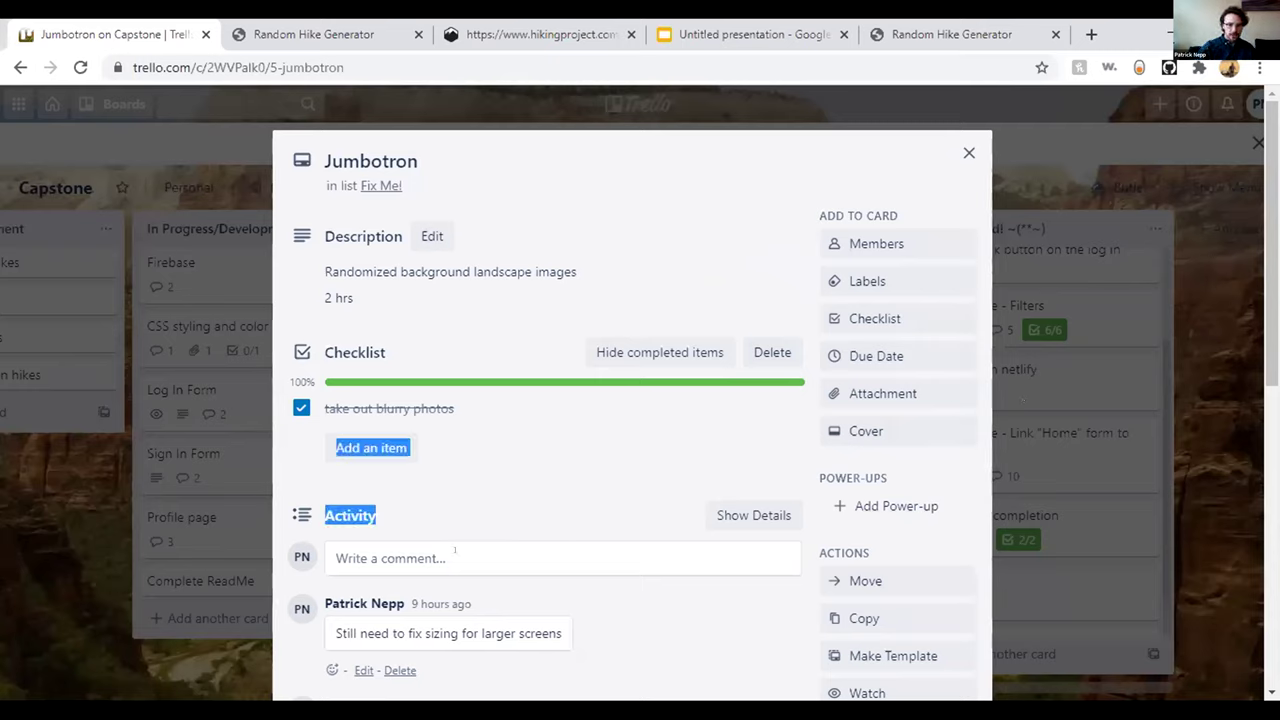
pyautogui.click(455, 549)
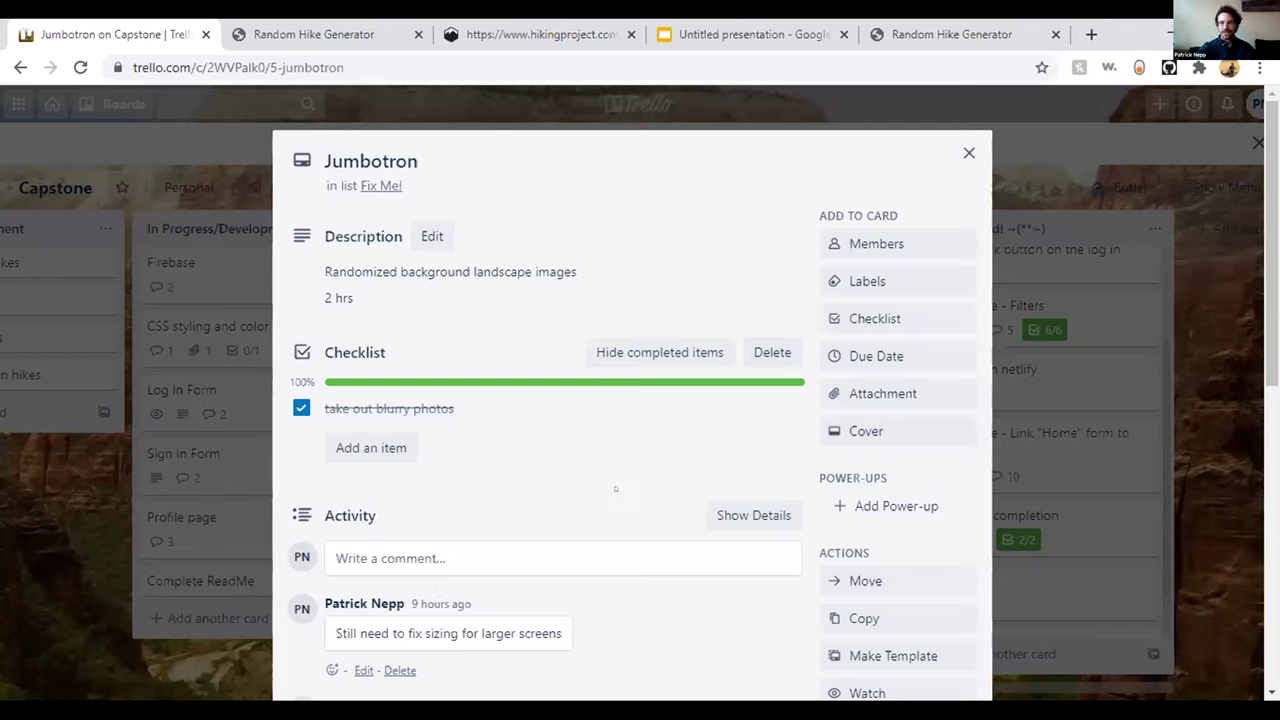
pyautogui.click(969, 153)
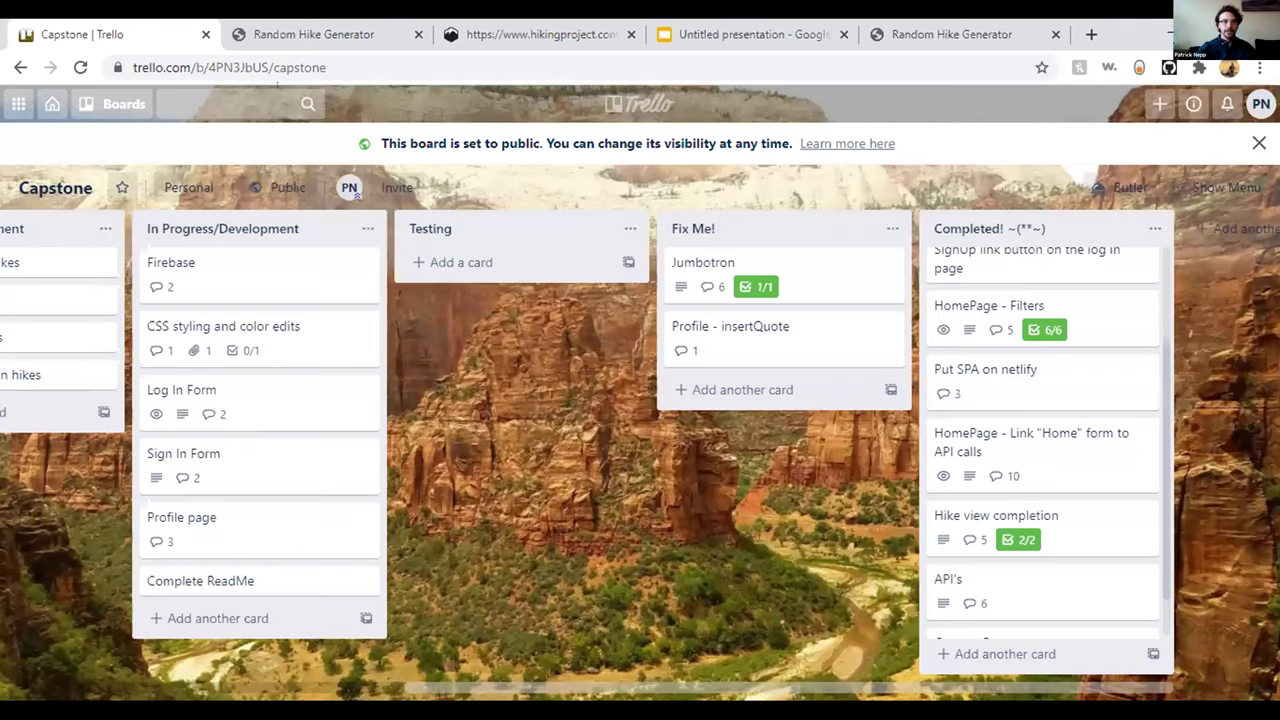
# - Switch to the Random Hike Generator site, look over its home page and reload it to load another random background image
pyautogui.click(292, 48)
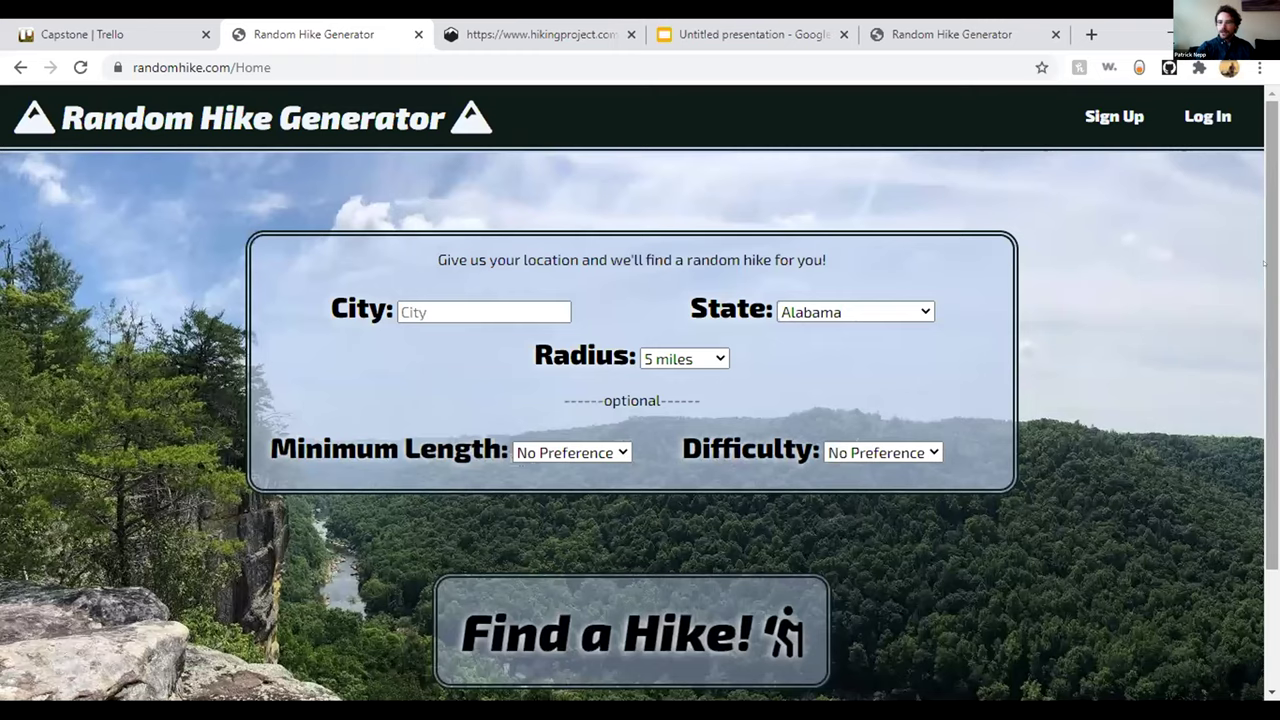
pyautogui.scroll(-1, 226, 143)
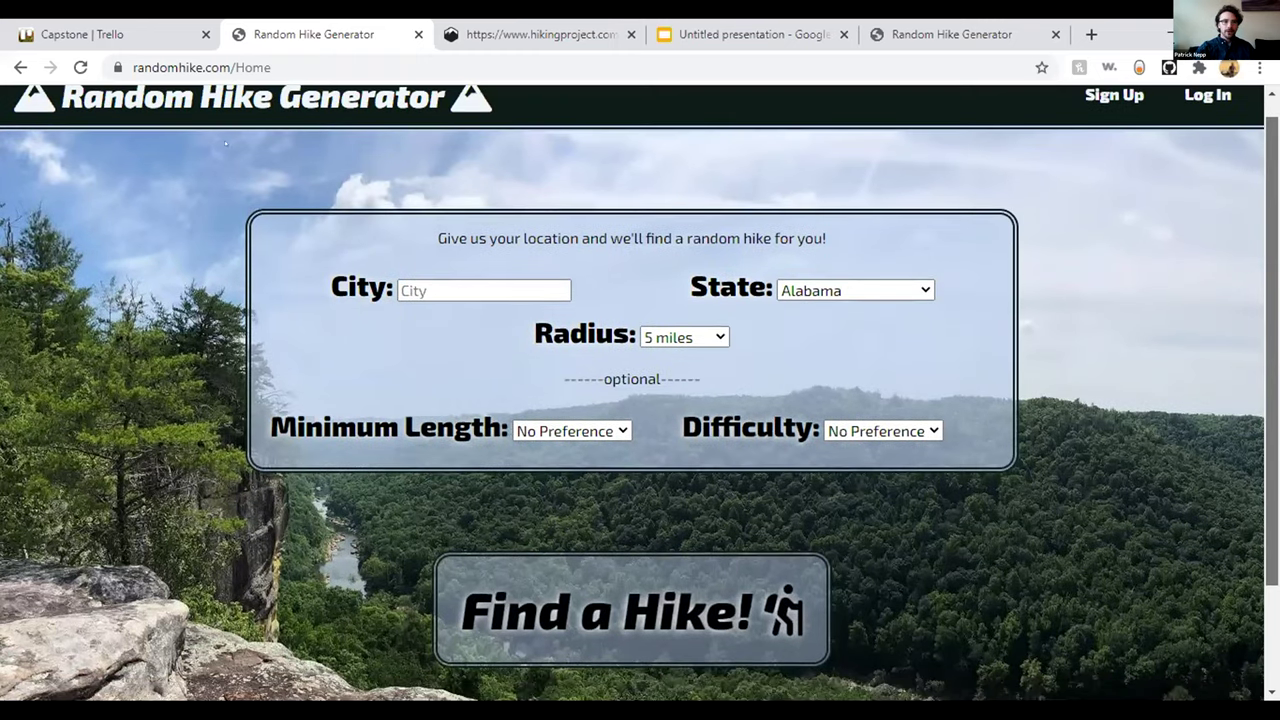
pyautogui.scroll(1, 226, 143)
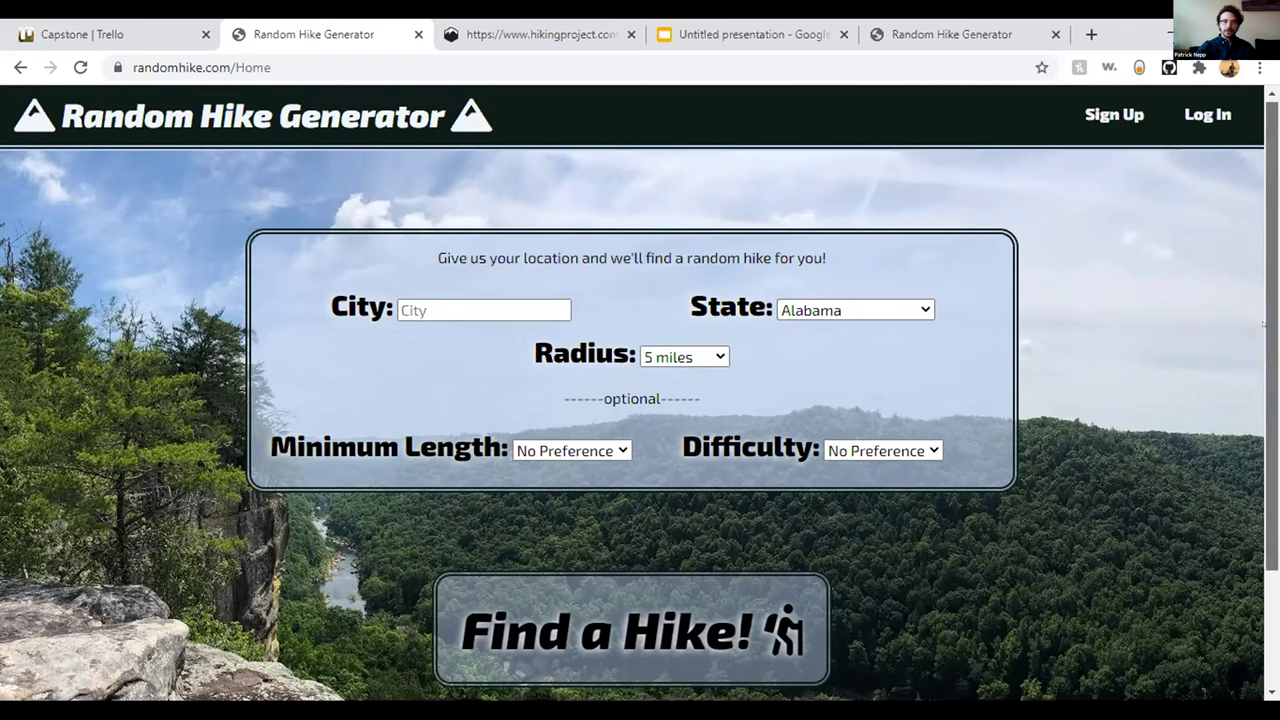
pyautogui.scroll(-1, 1263, 341)
pyautogui.scroll(-2, 1263, 341)
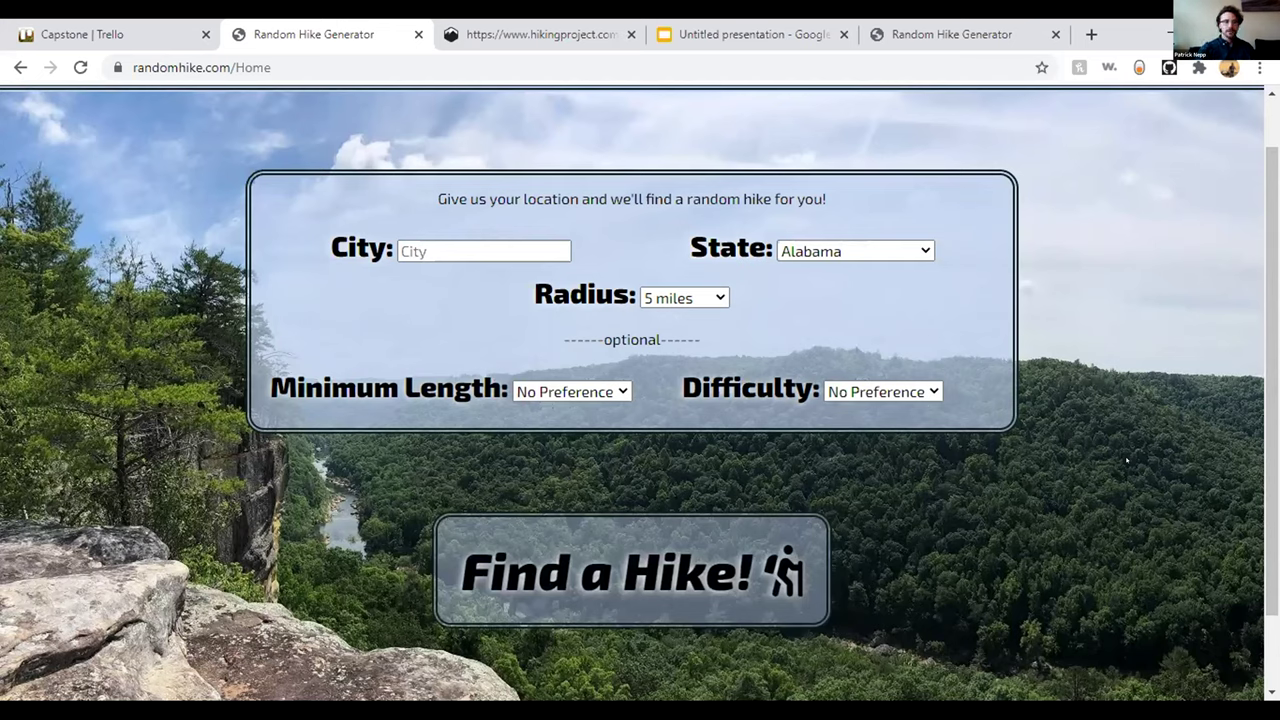
pyautogui.press('F5')
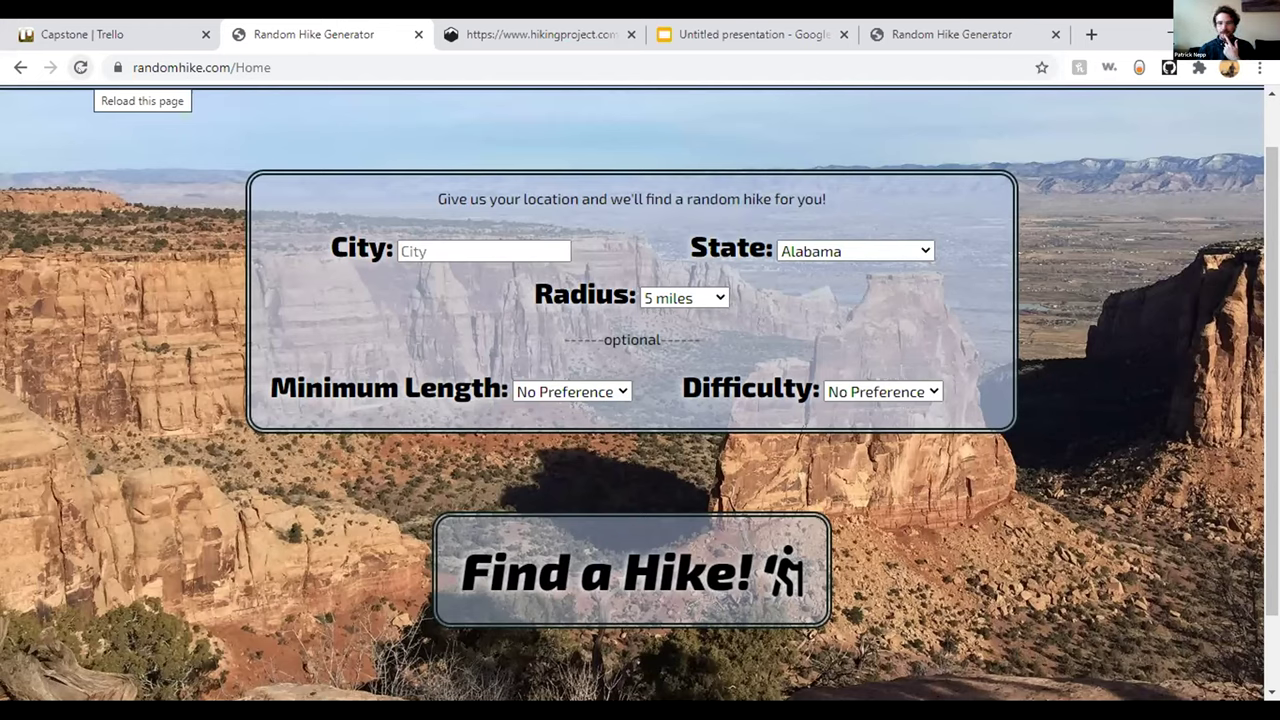
pyautogui.click(80, 67)
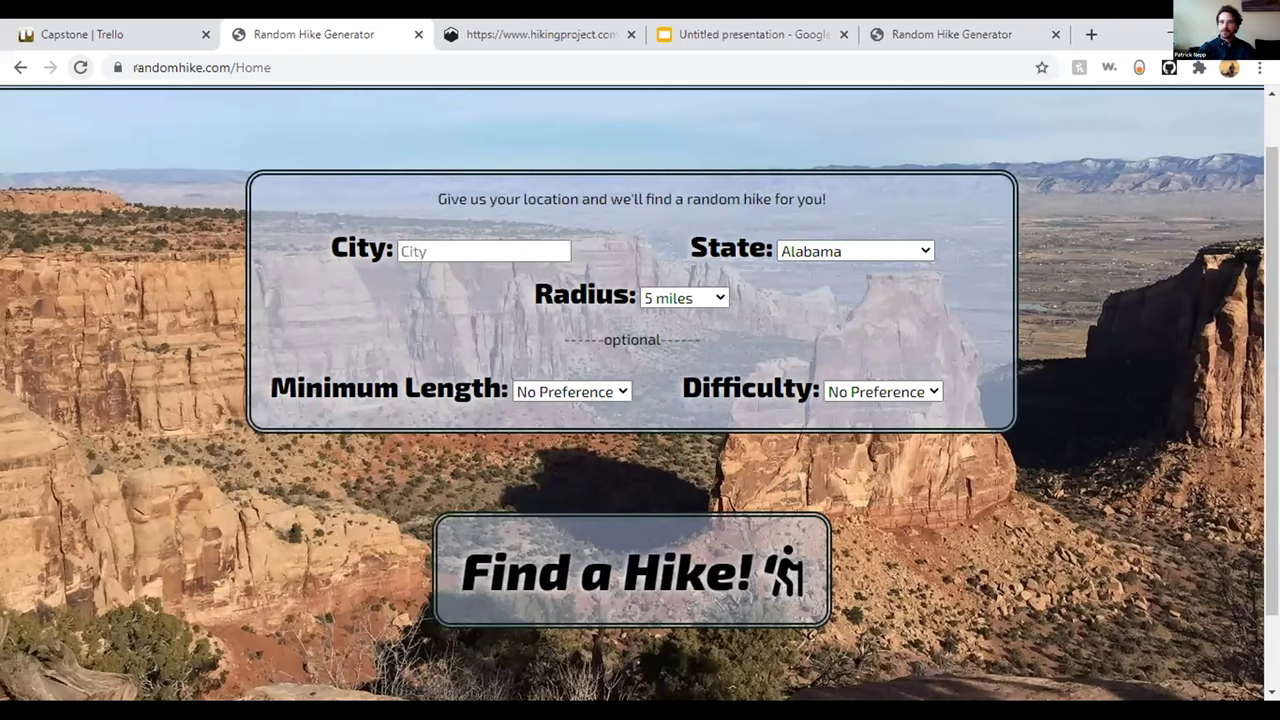
# - Open the Contact Us page from the home page footer and fill in the sender's name and email using the saved autofill entry
pyautogui.scroll(-1, 640, 400)
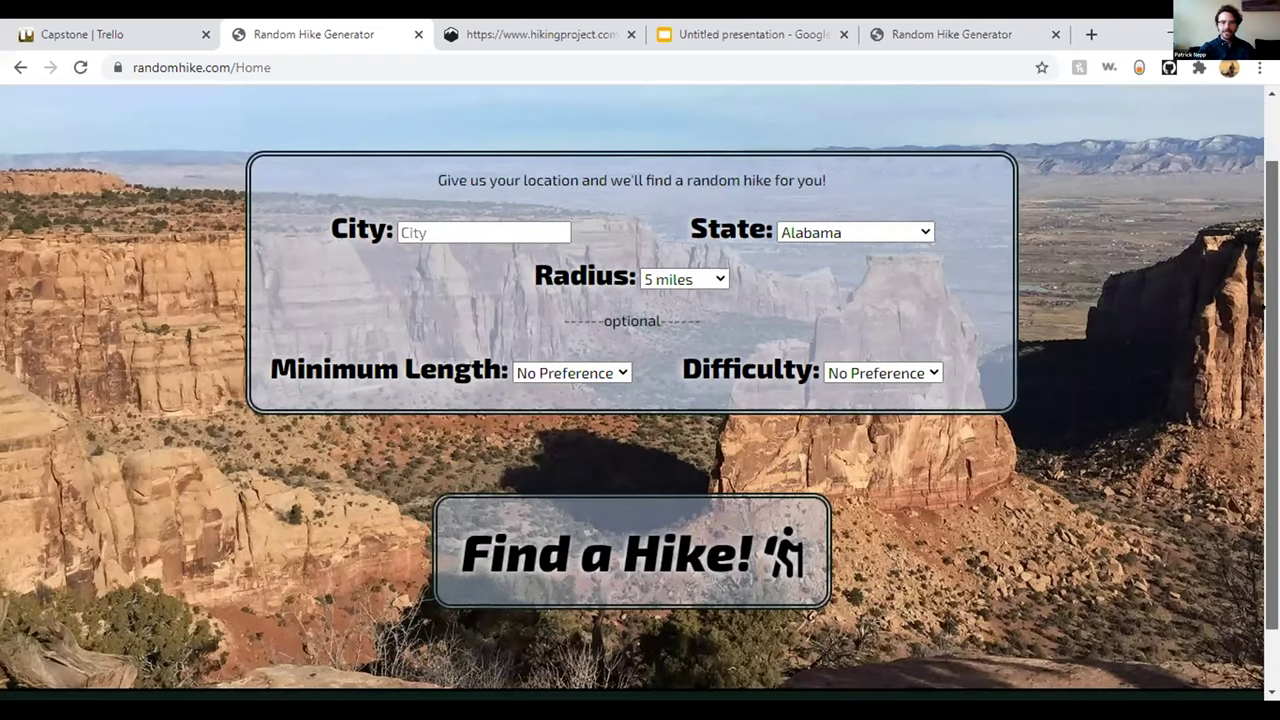
pyautogui.scroll(-1, 640, 386)
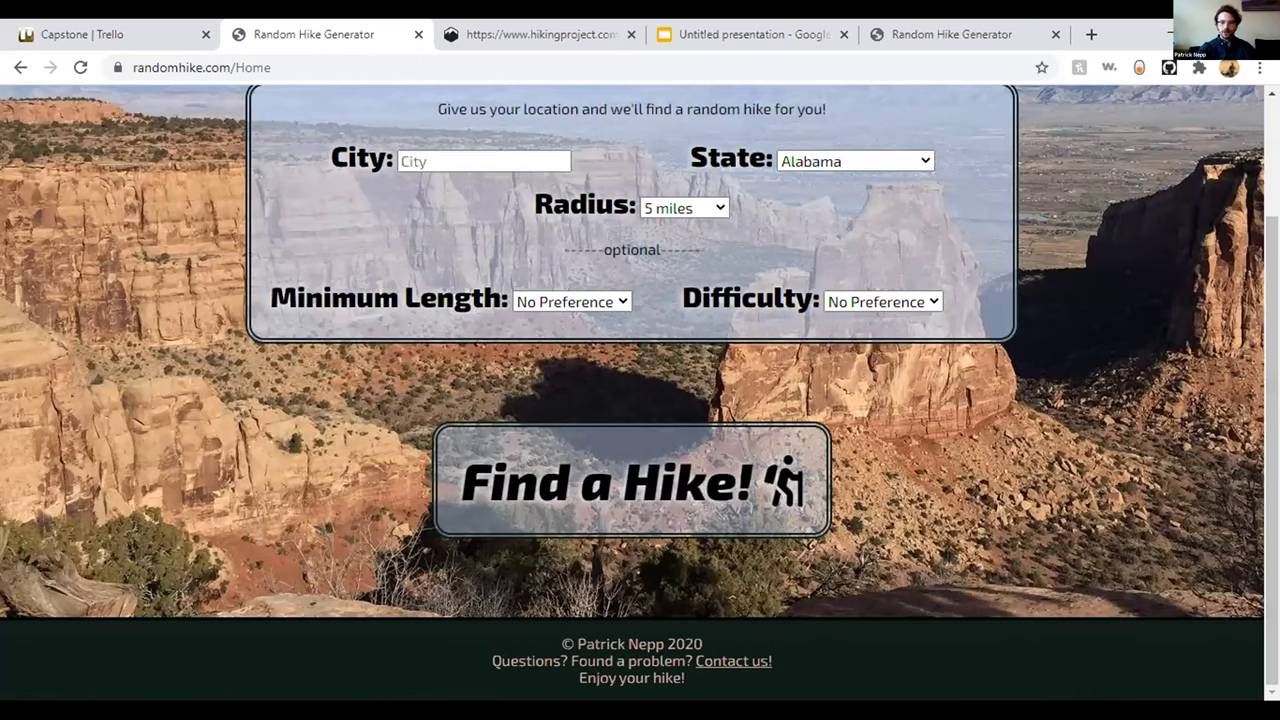
pyautogui.click(725, 664)
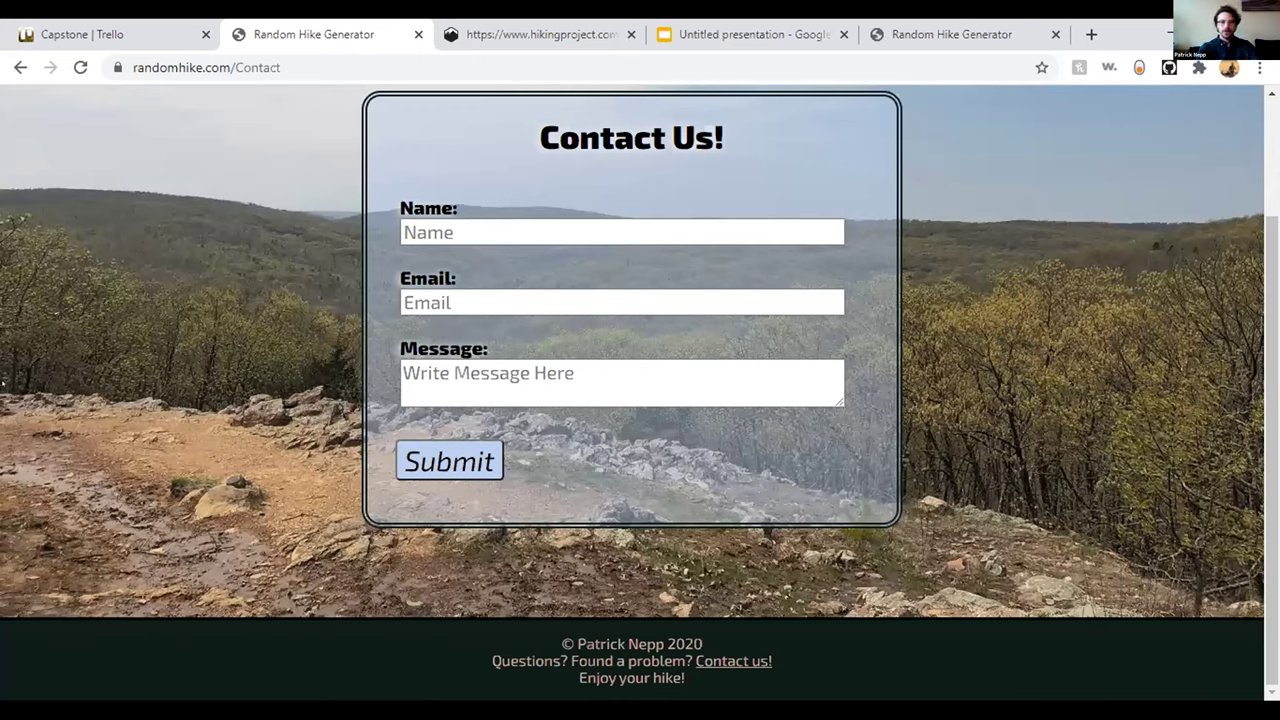
pyautogui.click(797, 232)
pyautogui.write('Pat')
pyautogui.press('Down')
pyautogui.press('Return')
pyautogui.press('Tab')
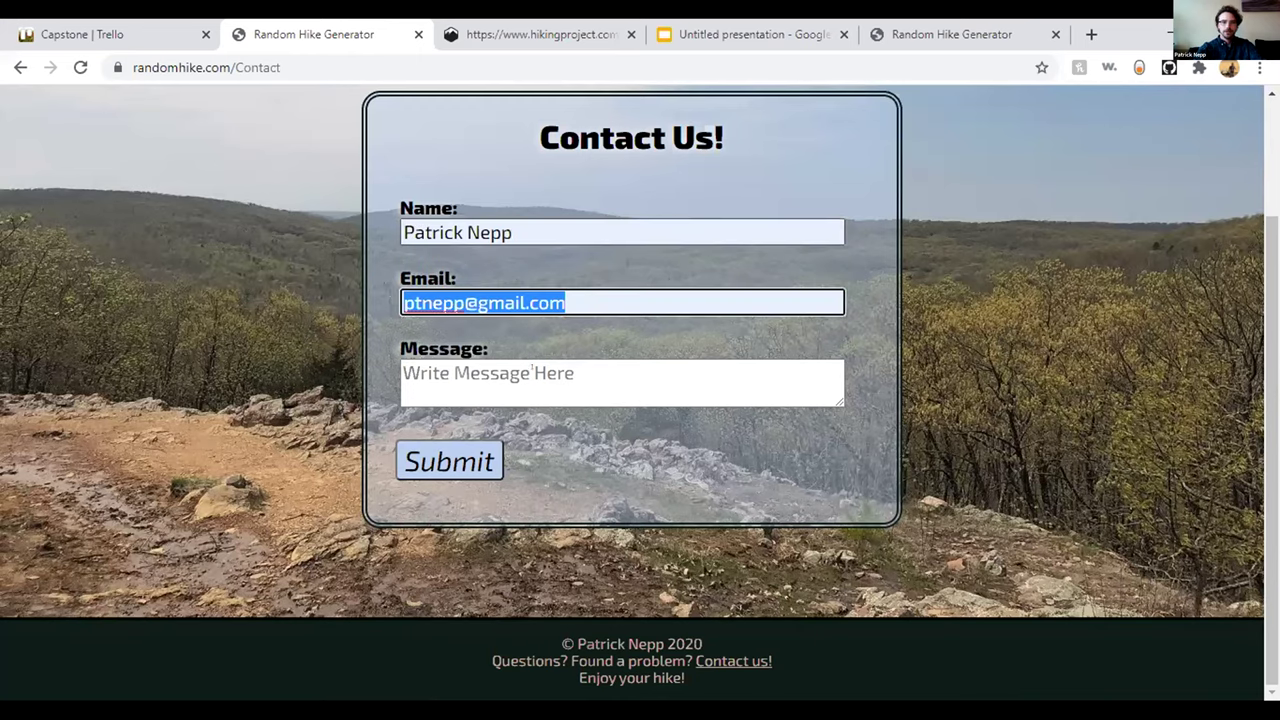
# - Enter the message "Wow This site is great!" in the contact form and submit it
pyautogui.click(532, 370)
pyautogui.write('Wow This sit')
pyautogui.press('BackSpace')
pyautogui.write('e is great!')
pyautogui.click(421, 461)
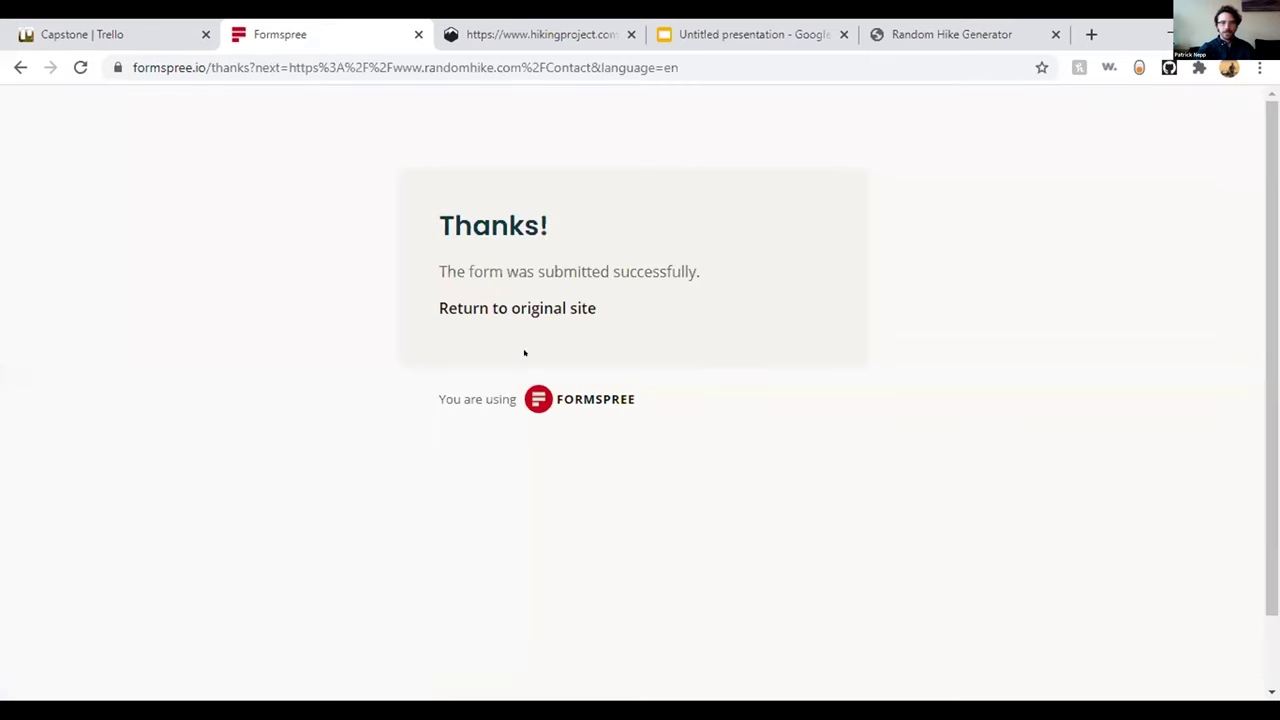
# - Return from the Formspree page to the original site and go back to the hike search form on its home page
pyautogui.click(513, 307)
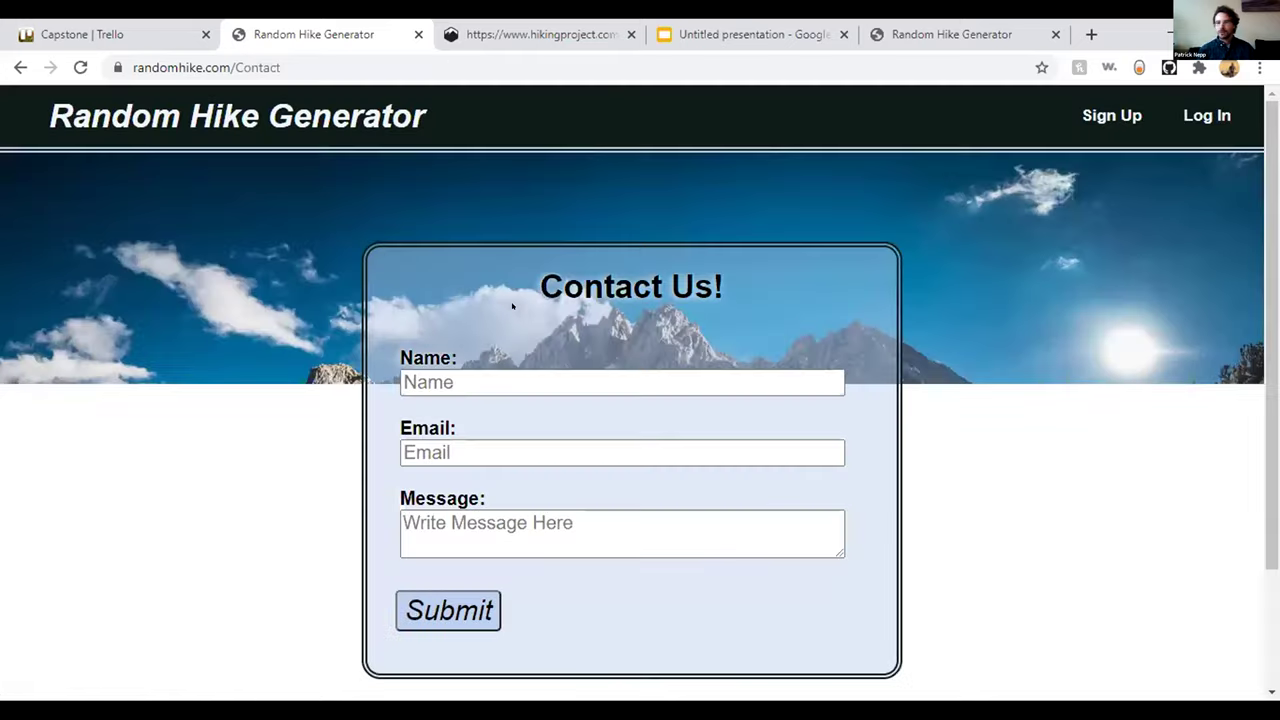
pyautogui.click(347, 122)
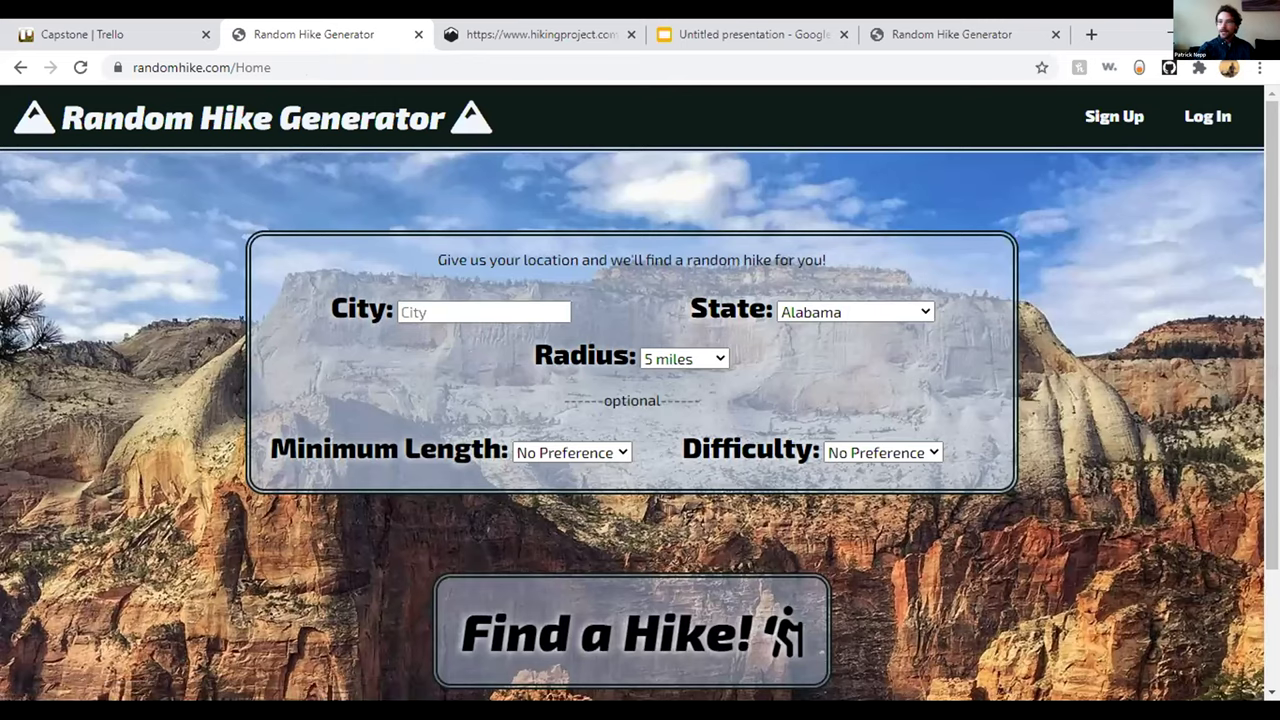
pyautogui.scroll(-1, 1262, 187)
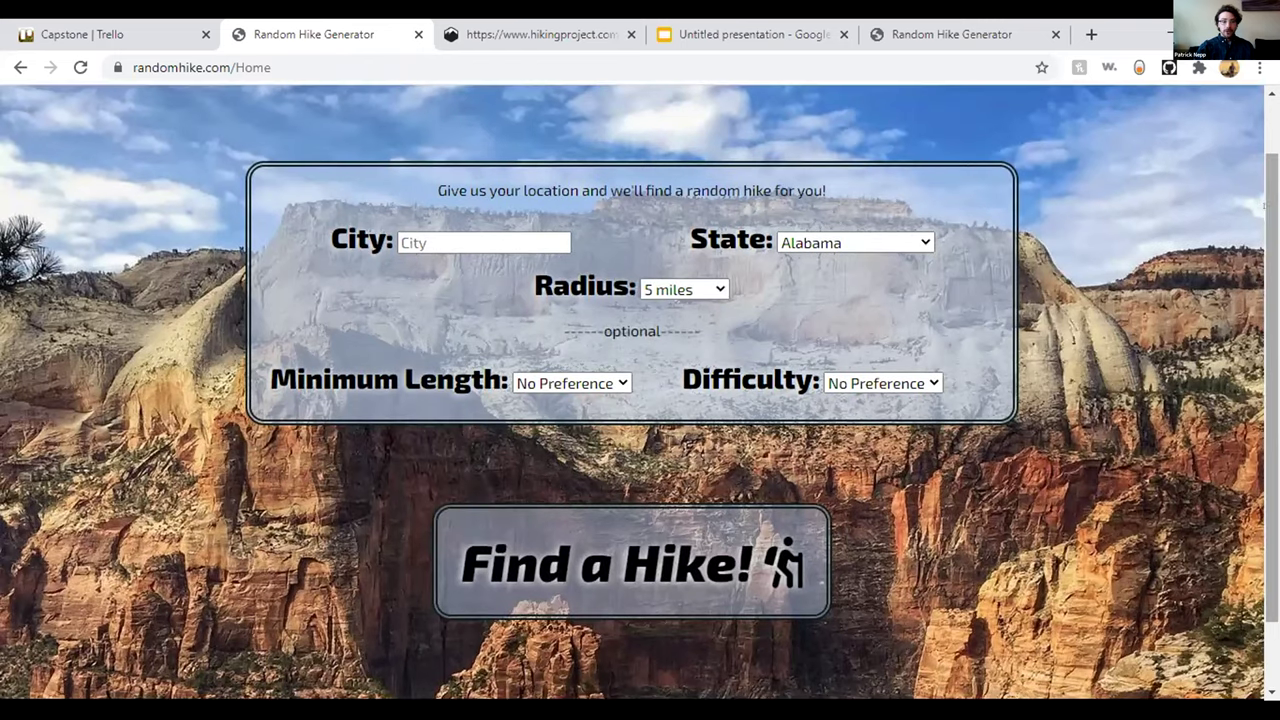
# - Enter Denver as the city and choose Colorado as the state in the hike search form
pyautogui.click(484, 243)
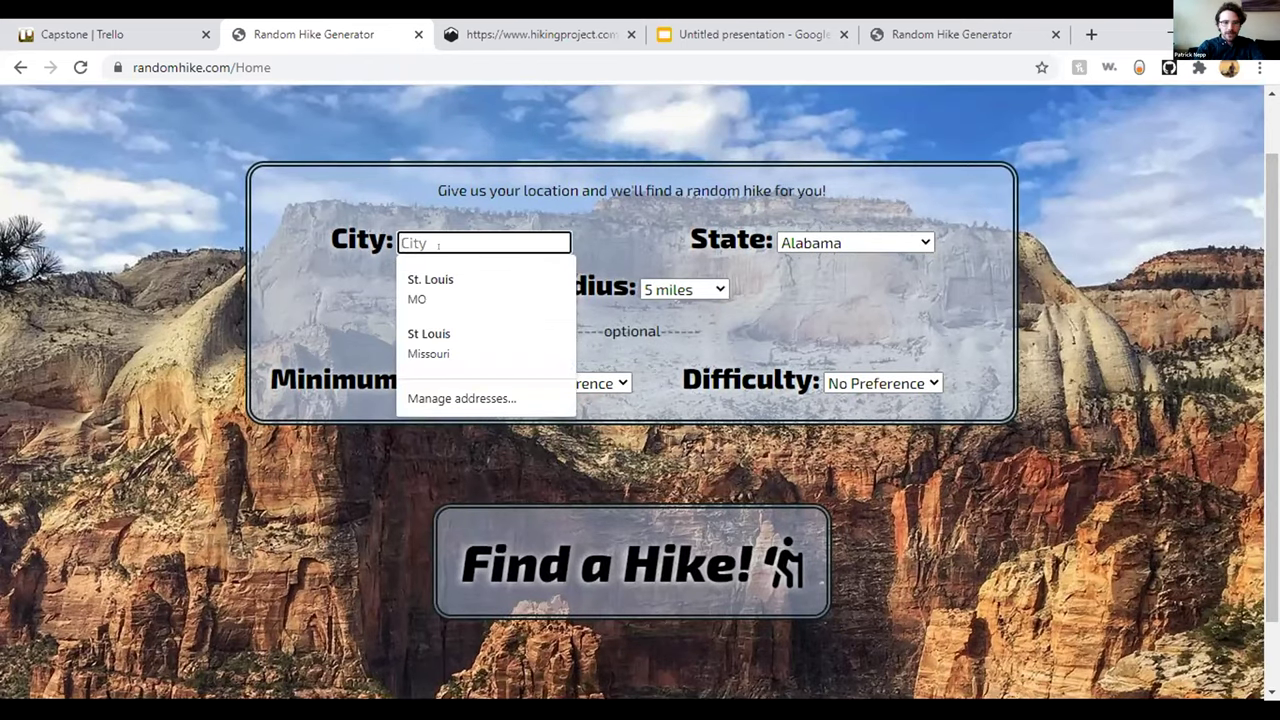
pyautogui.write('E')
pyautogui.press('BackSpace')
pyautogui.write('ED')
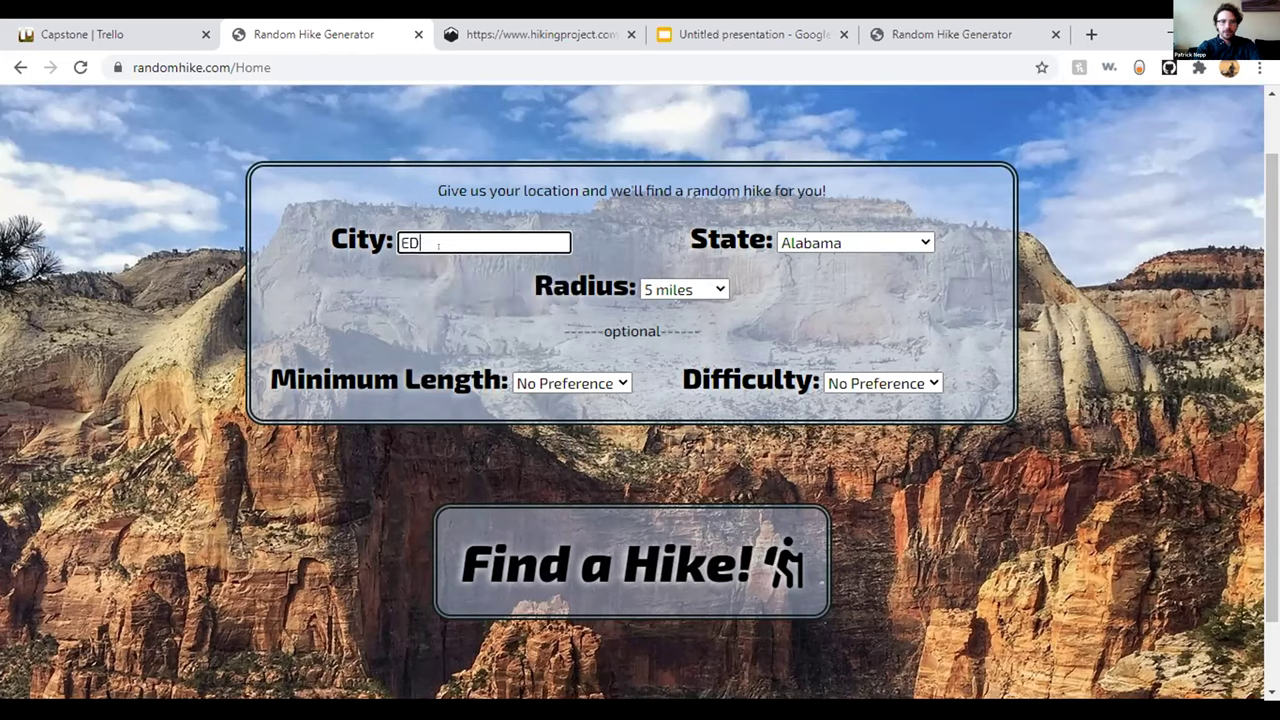
pyautogui.press('BackSpace')
pyautogui.write('Denver')
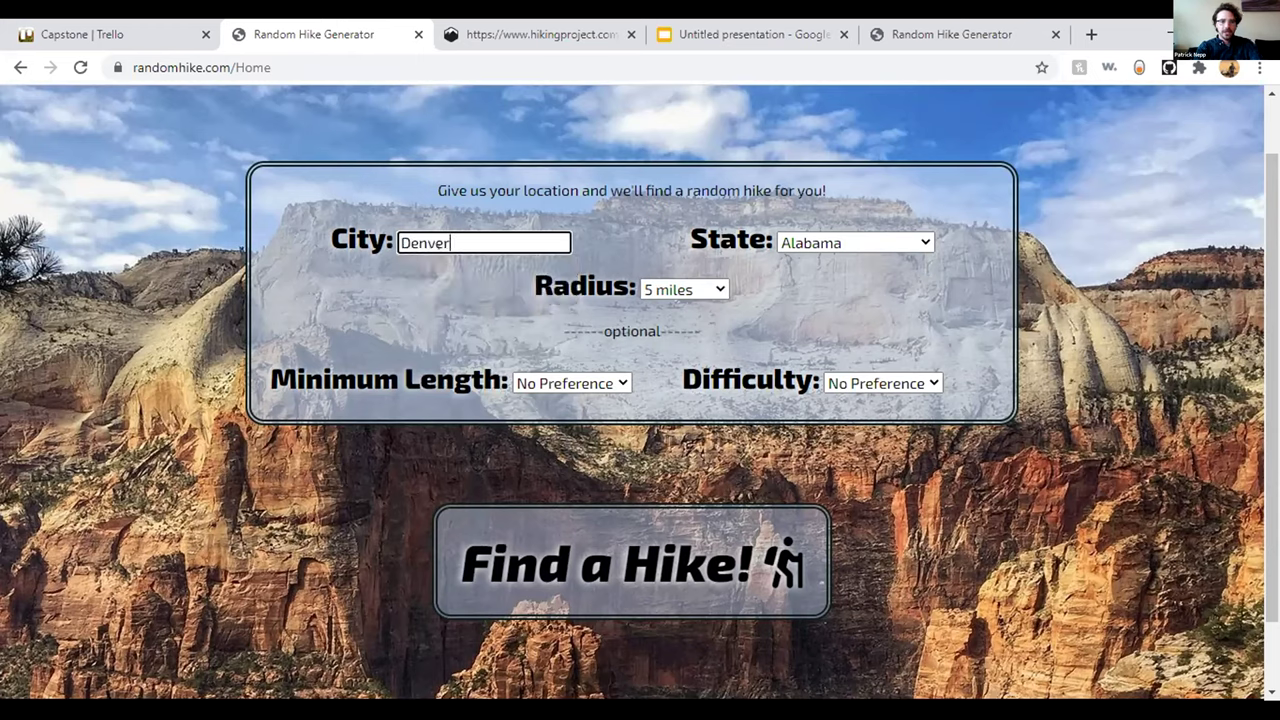
pyautogui.press('Tab')
pyautogui.write('co')
pyautogui.press('Tab')
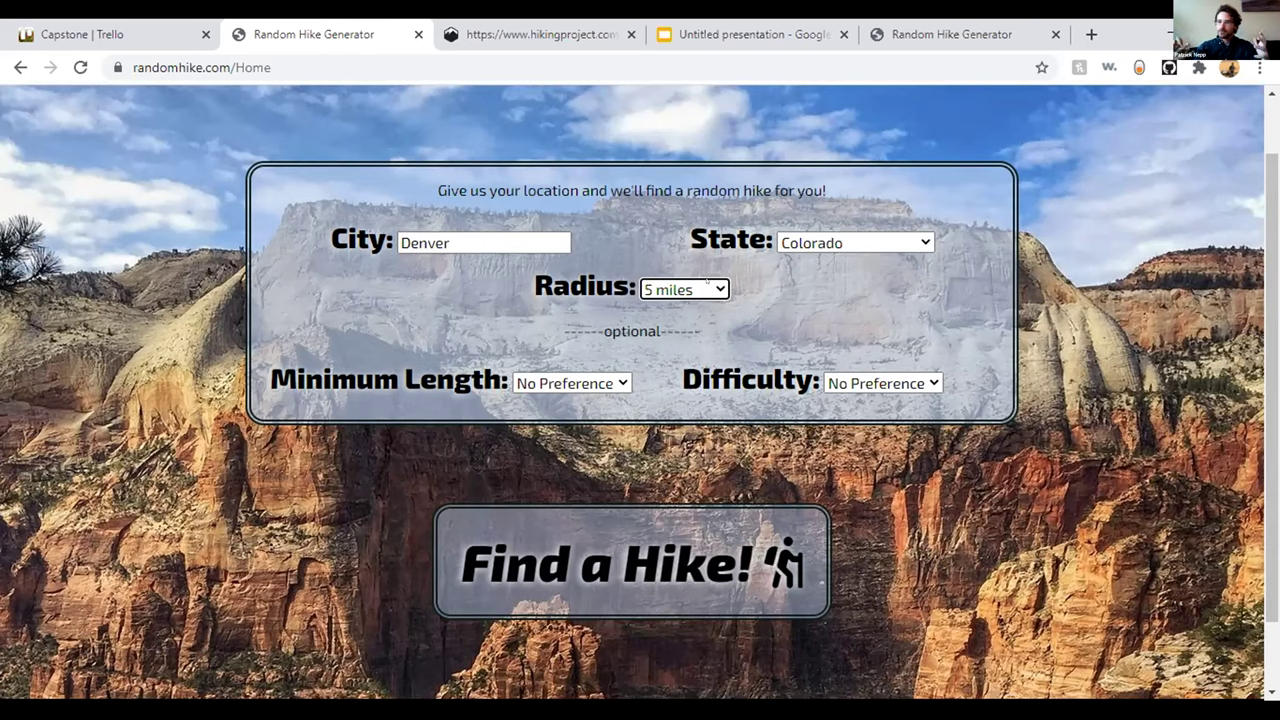
# - Set the search radius to 25 miles, the minimum length to 5 miles and the difficulty to Intermediate
pyautogui.click(708, 286)
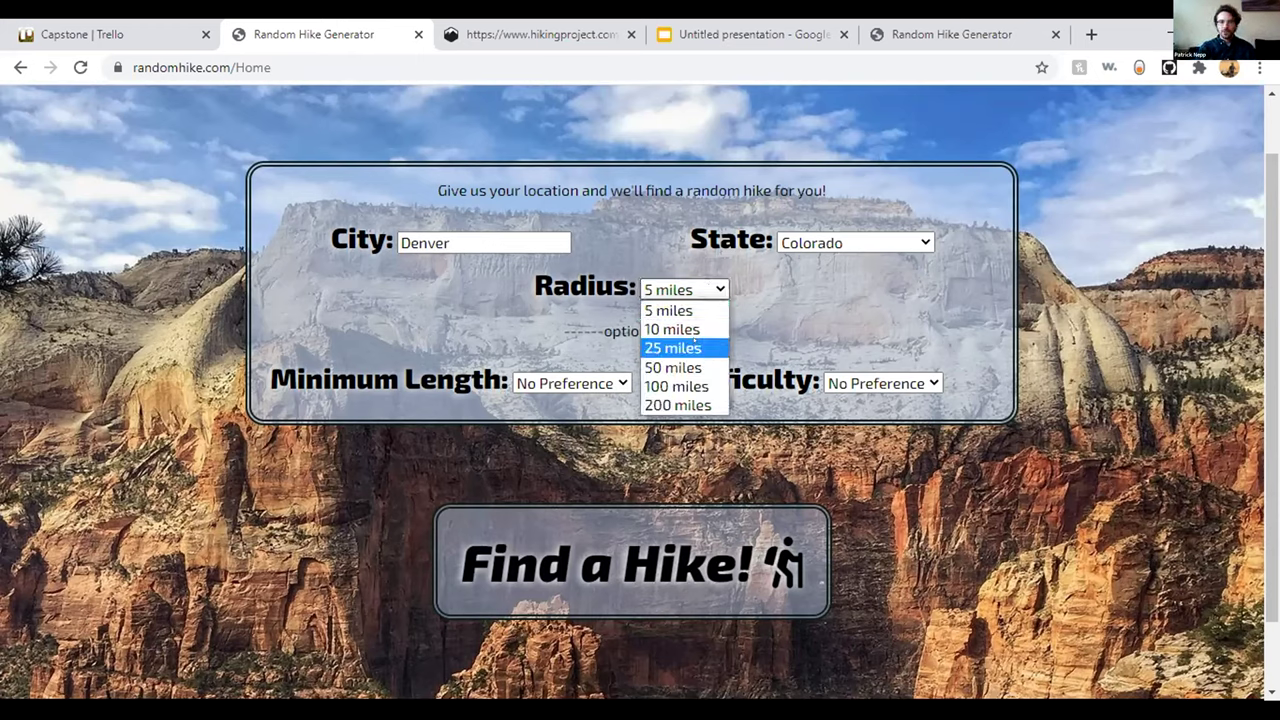
pyautogui.click(695, 340)
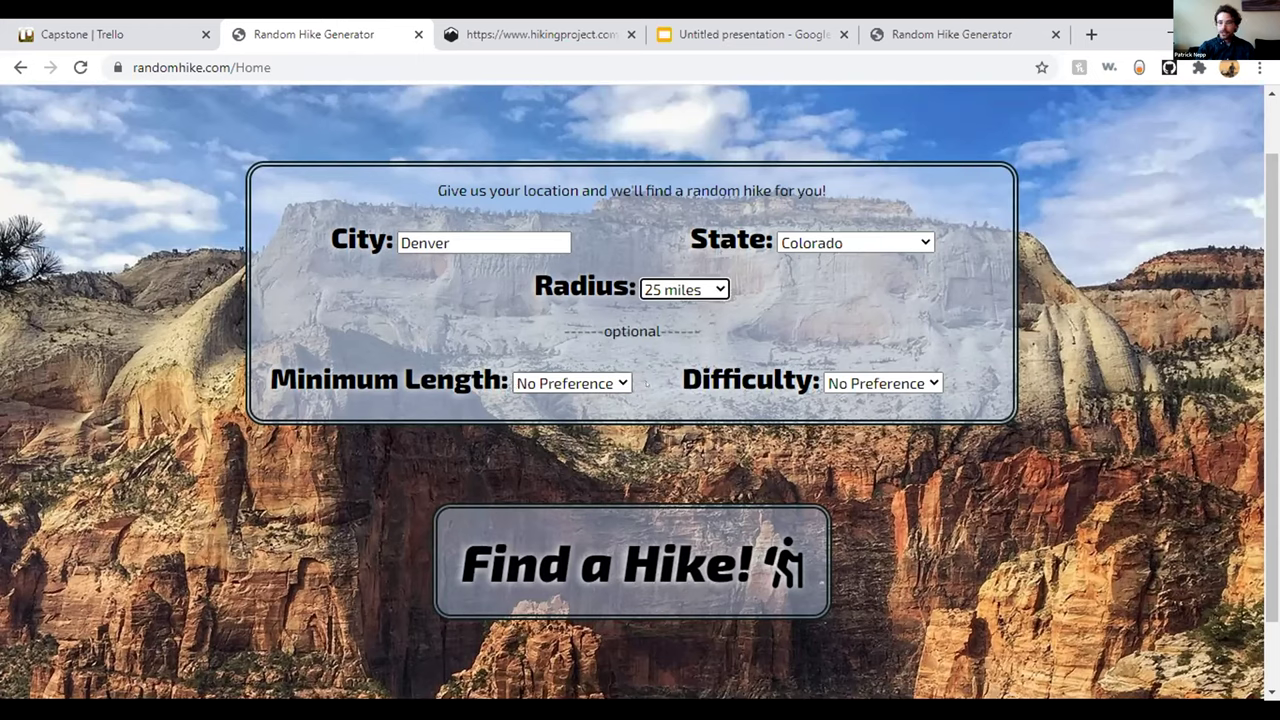
pyautogui.click(598, 383)
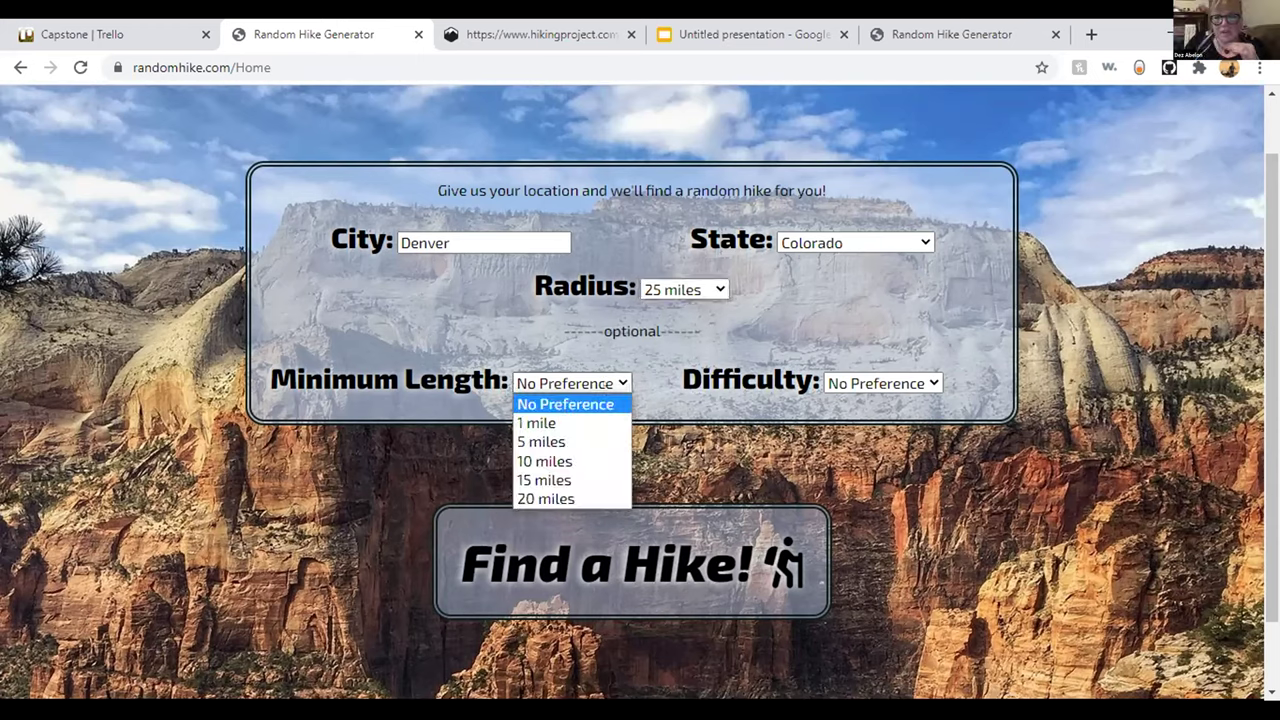
pyautogui.click(541, 441)
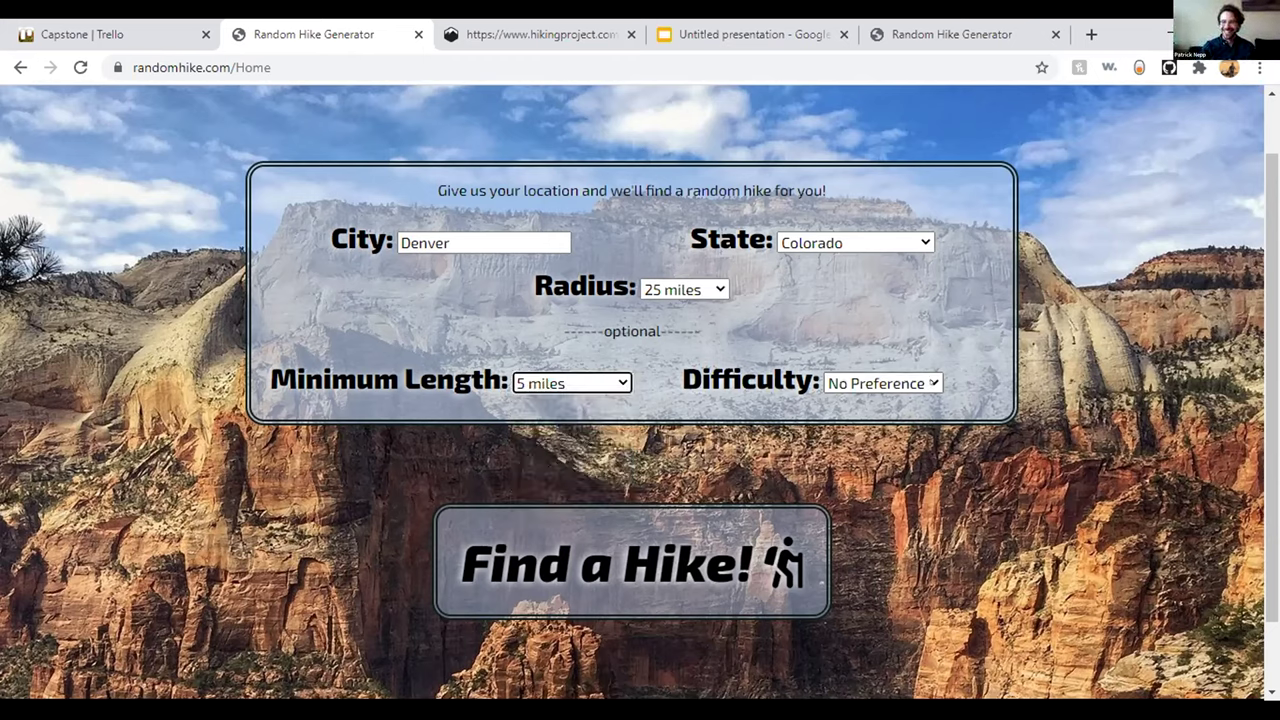
pyautogui.click(903, 385)
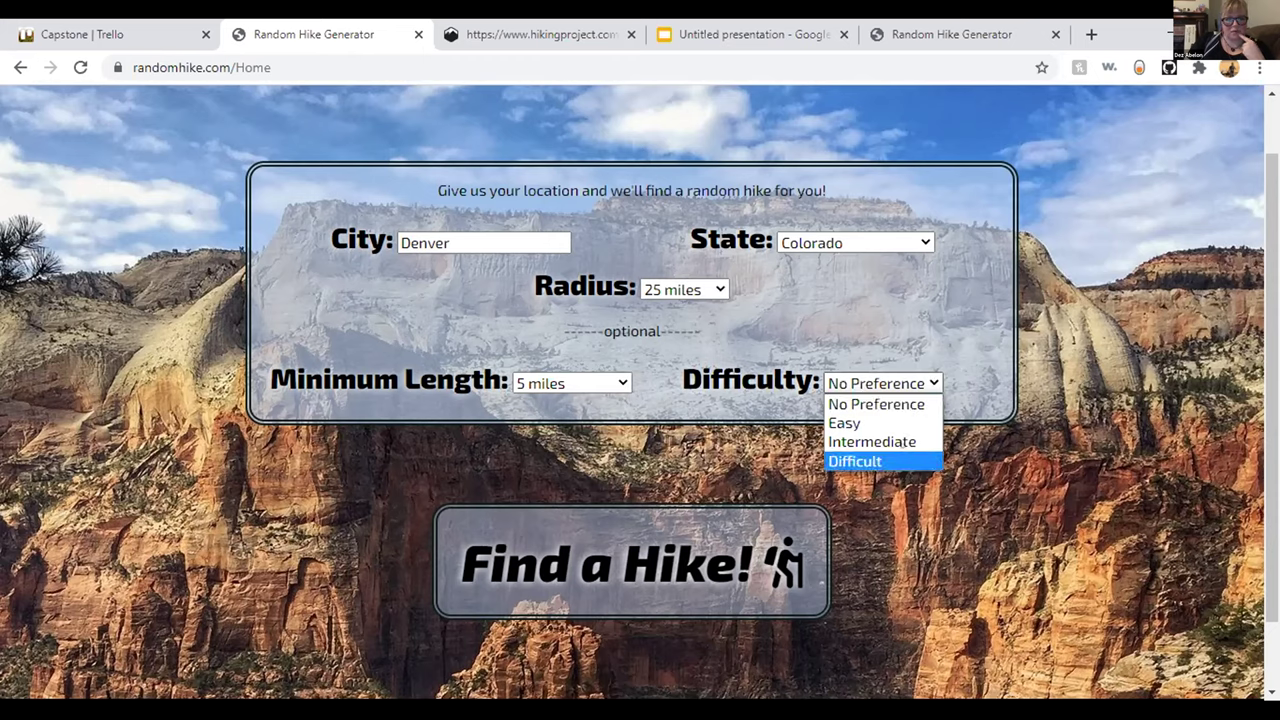
pyautogui.click(889, 441)
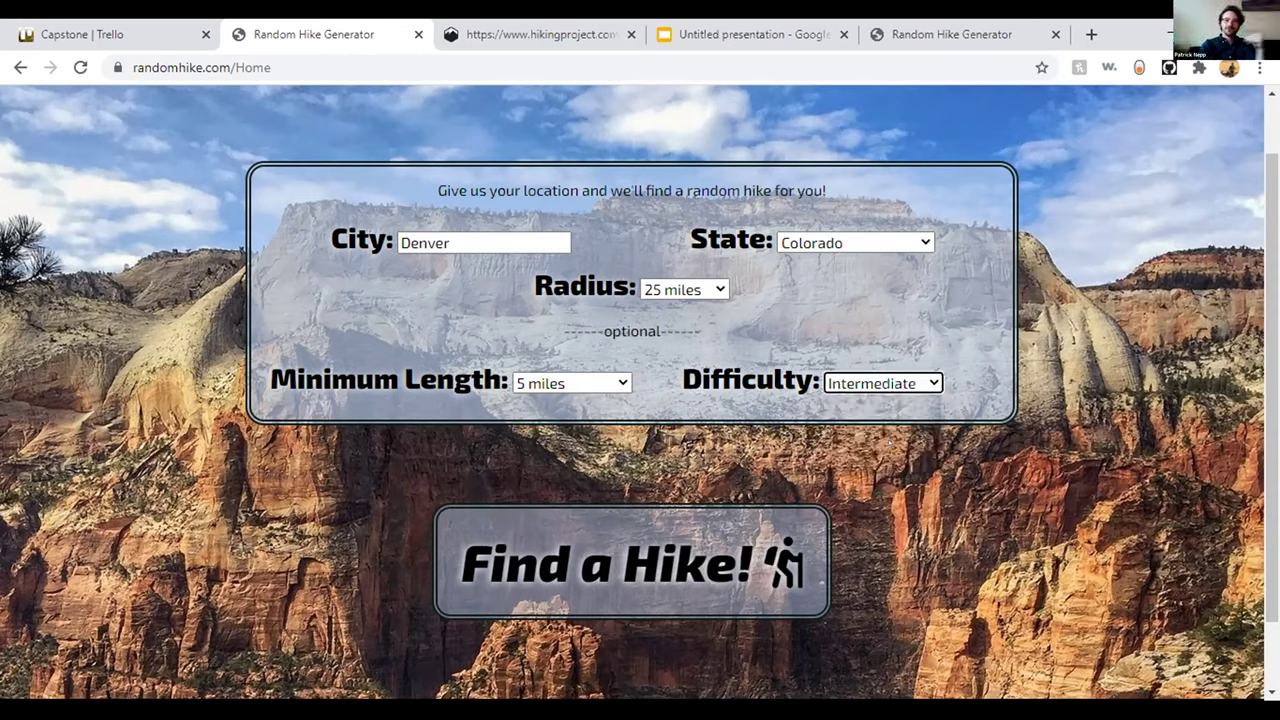